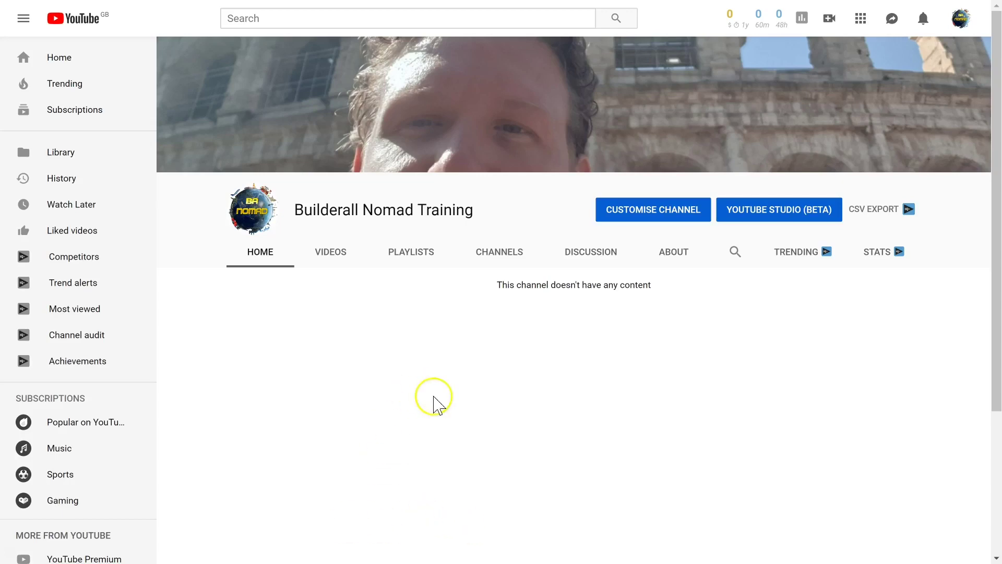
# Step: Open your channel in customise mode and bring up its About tab
pyautogui.click(963, 25)
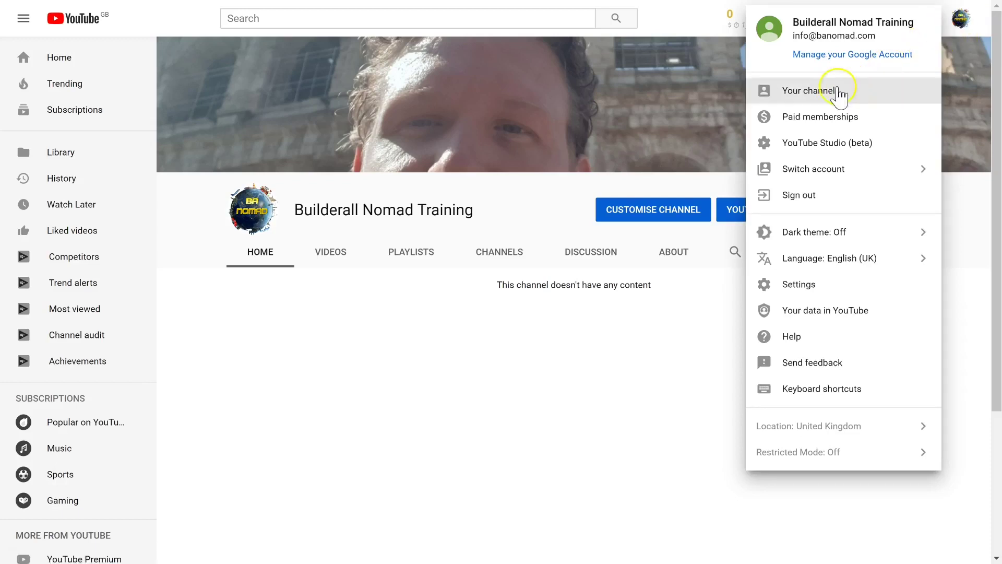
pyautogui.click(818, 92)
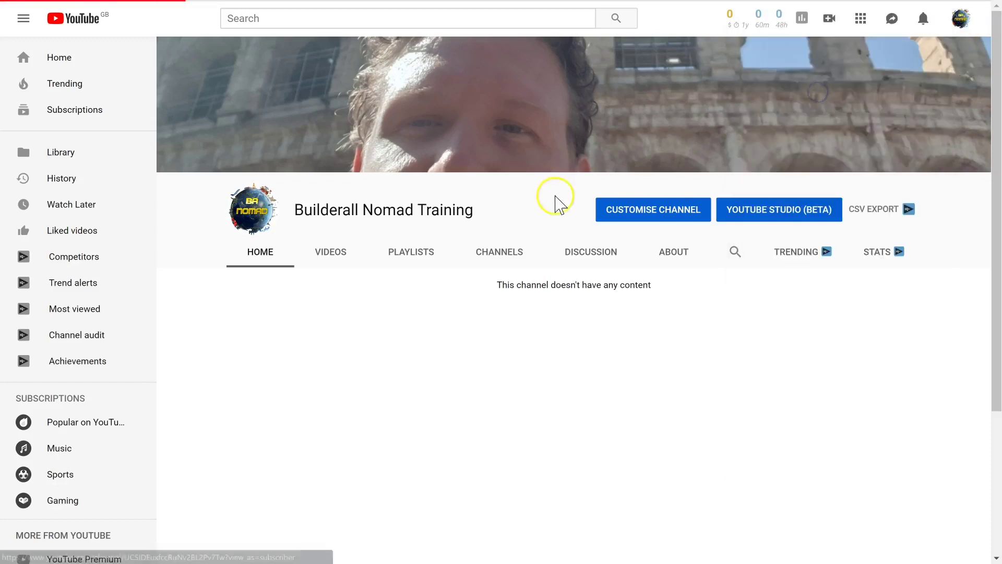
pyautogui.click(654, 207)
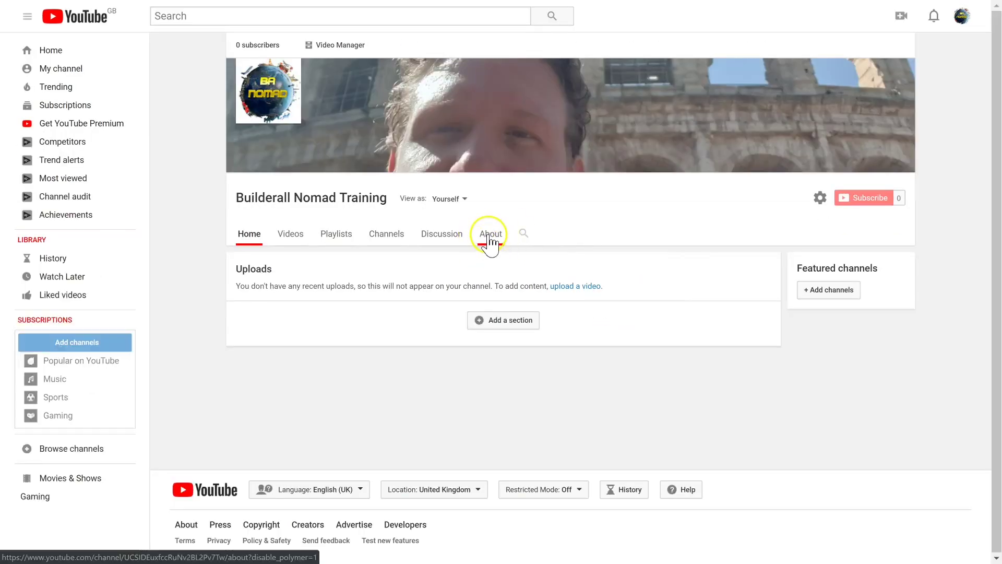
pyautogui.click(489, 238)
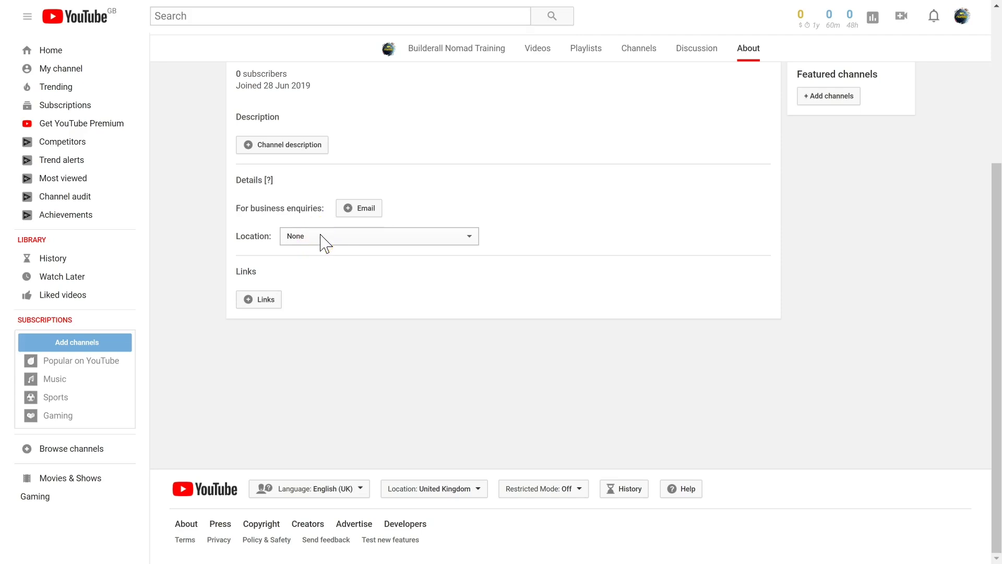
# Step: Add the business enquiries email address to the channel details
pyautogui.click(358, 209)
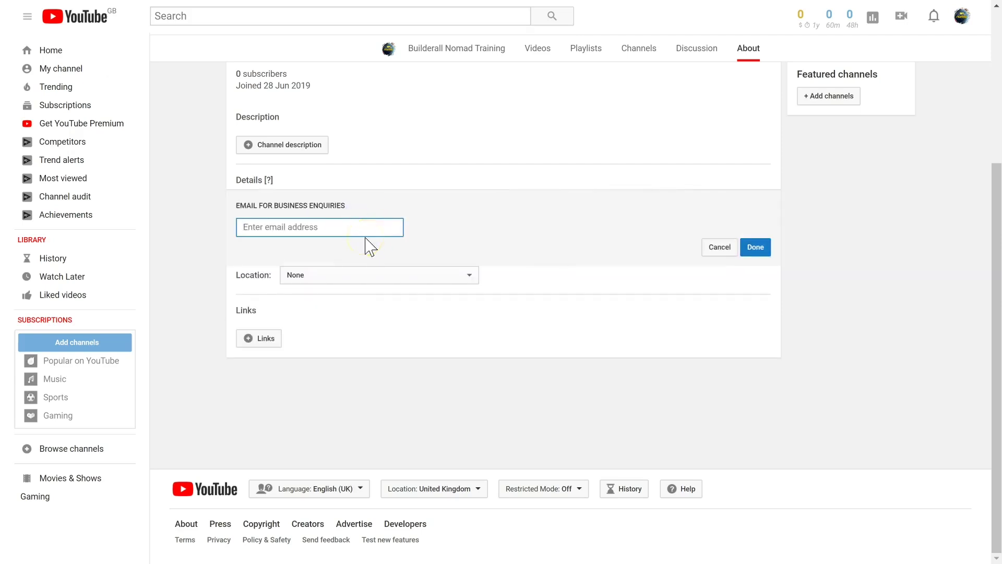
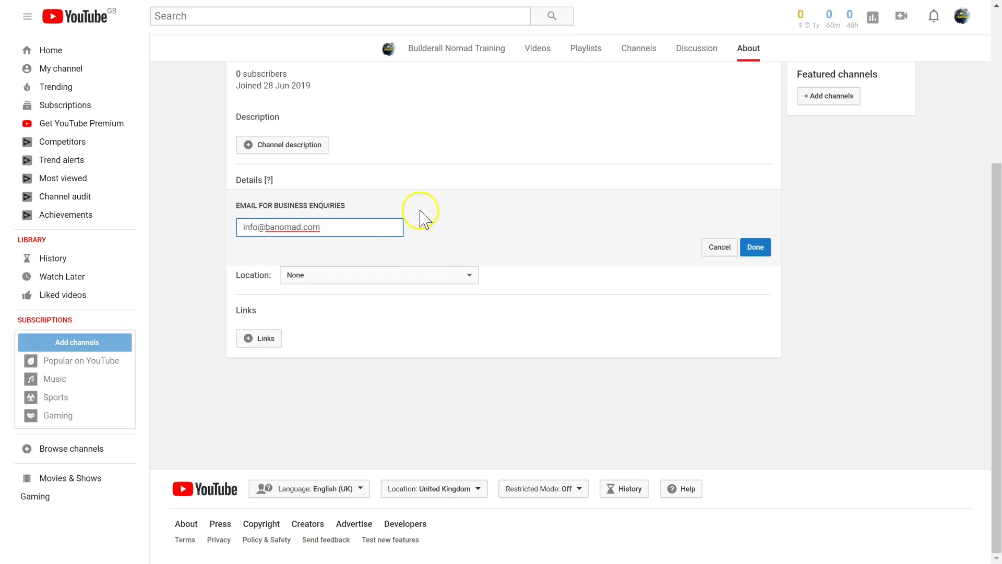
pyautogui.click(756, 249)
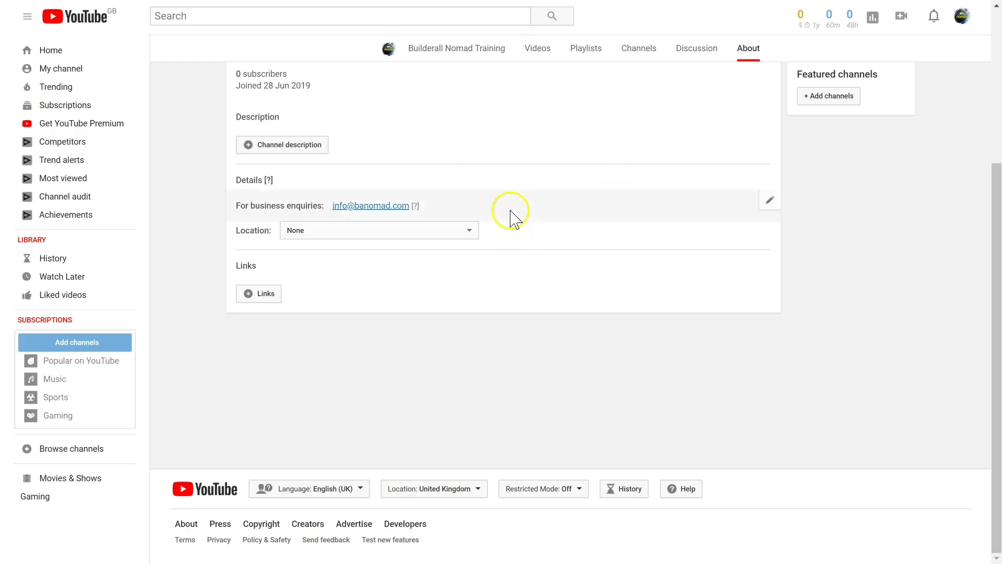
# Step: Set the channel location to United Kingdom
pyautogui.click(419, 231)
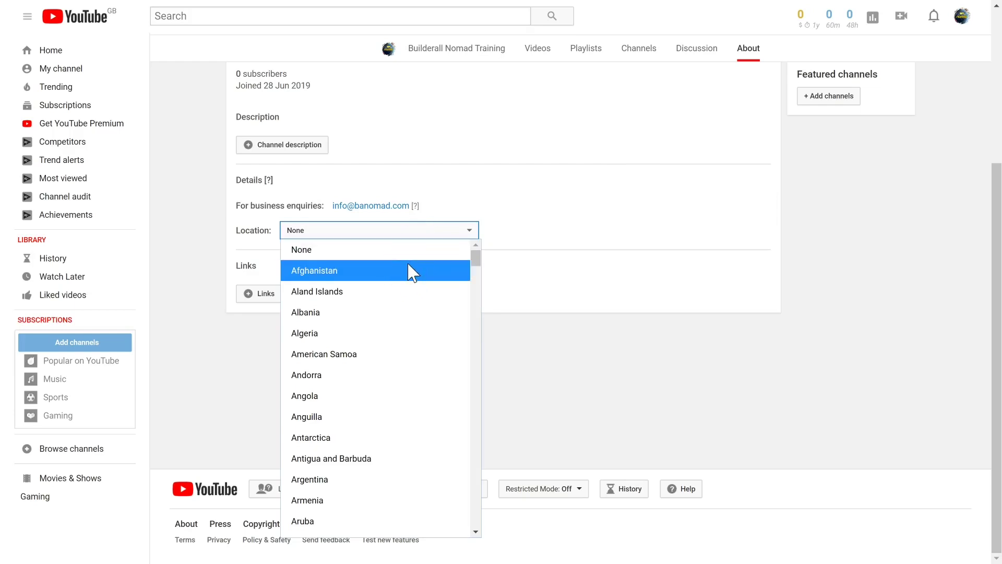
pyautogui.scroll(-20, 382, 308)
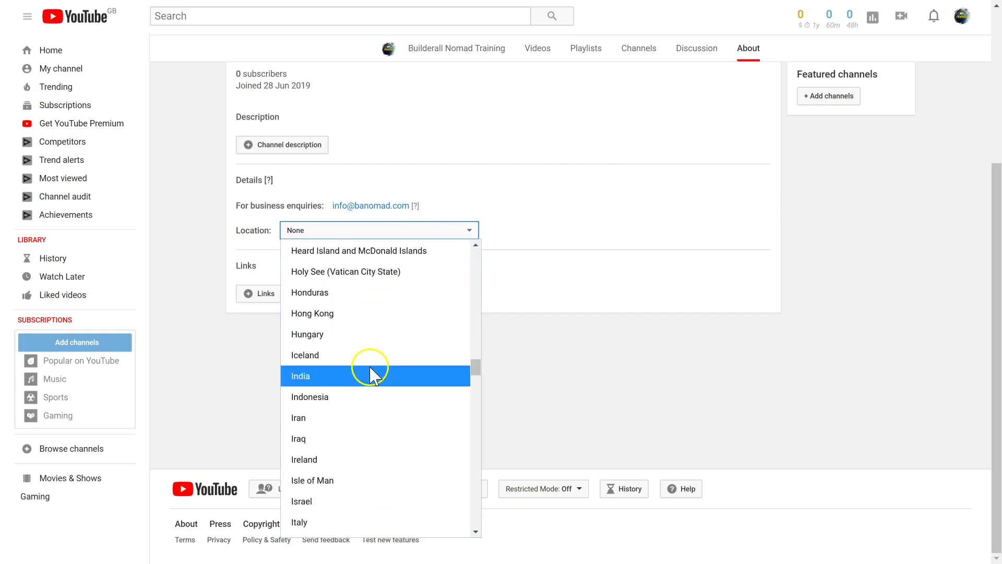
pyautogui.click(339, 344)
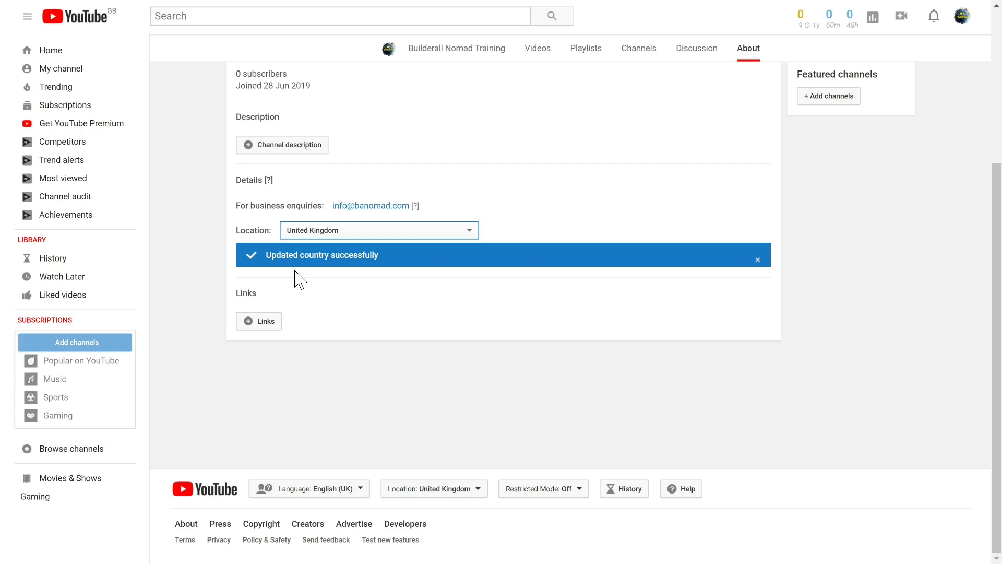
# Step: Enable 'Customise the layout of your channel' in channel settings and save
pyautogui.click(963, 18)
pyautogui.click(58, 68)
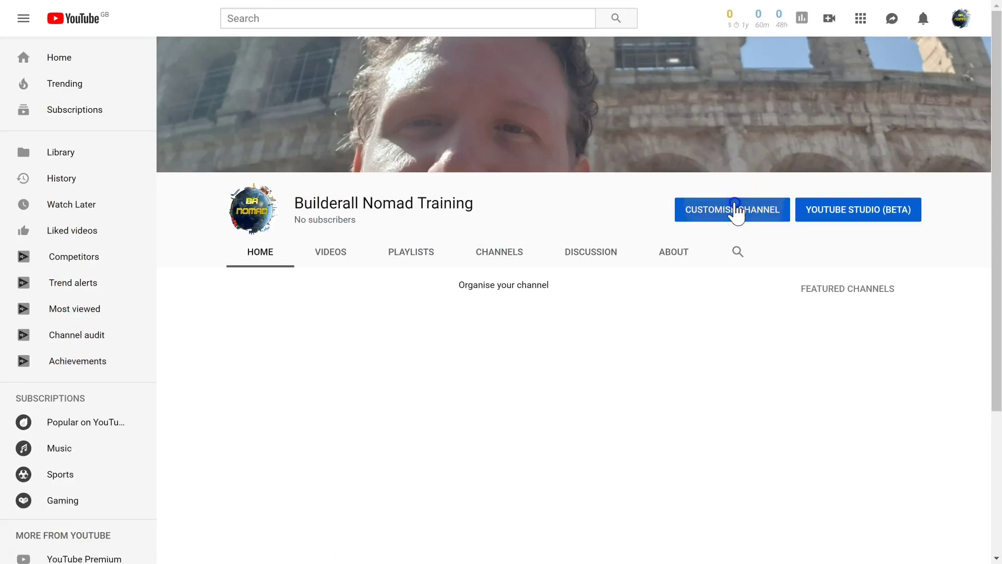
pyautogui.click(736, 211)
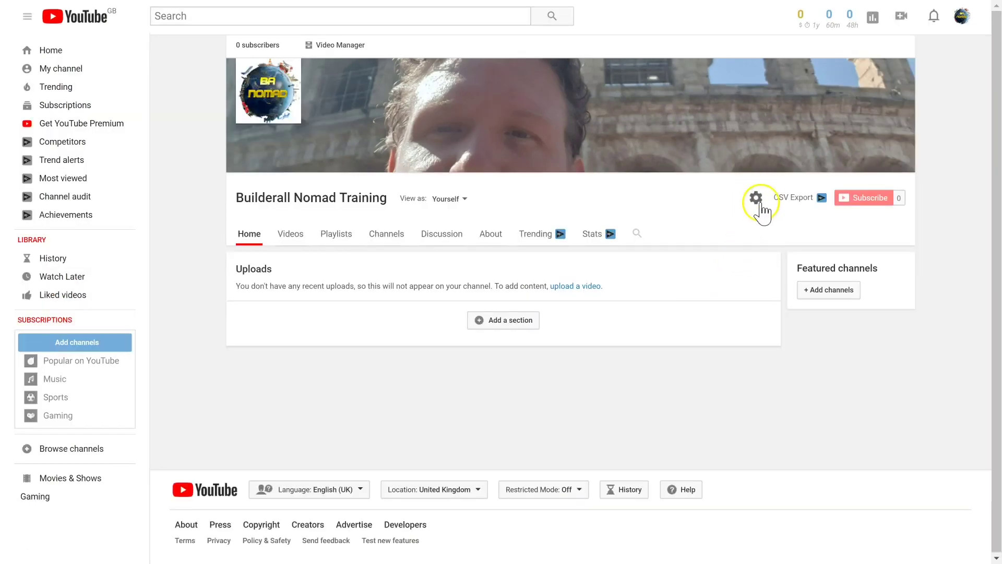
pyautogui.click(756, 199)
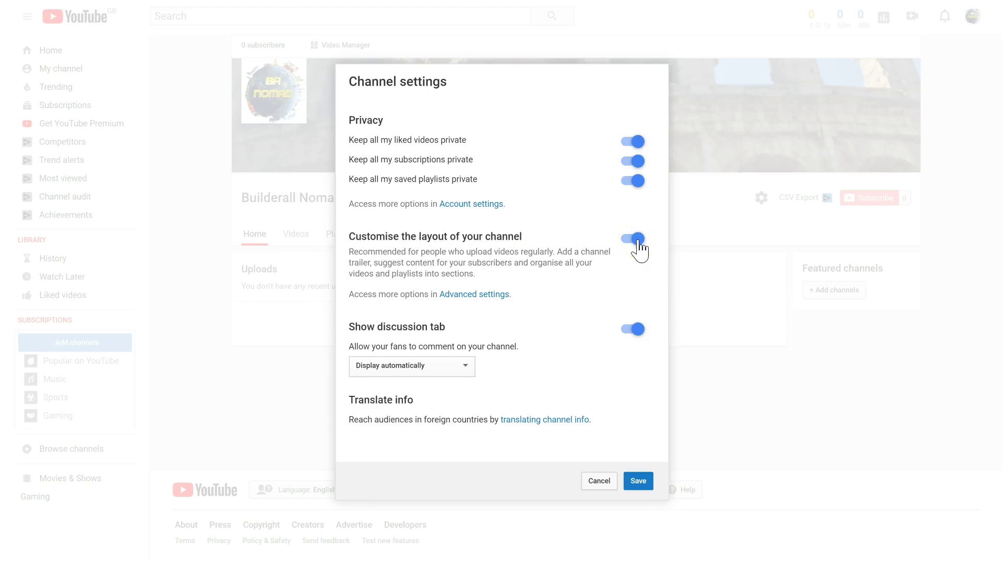
pyautogui.click(638, 483)
pyautogui.click(905, 70)
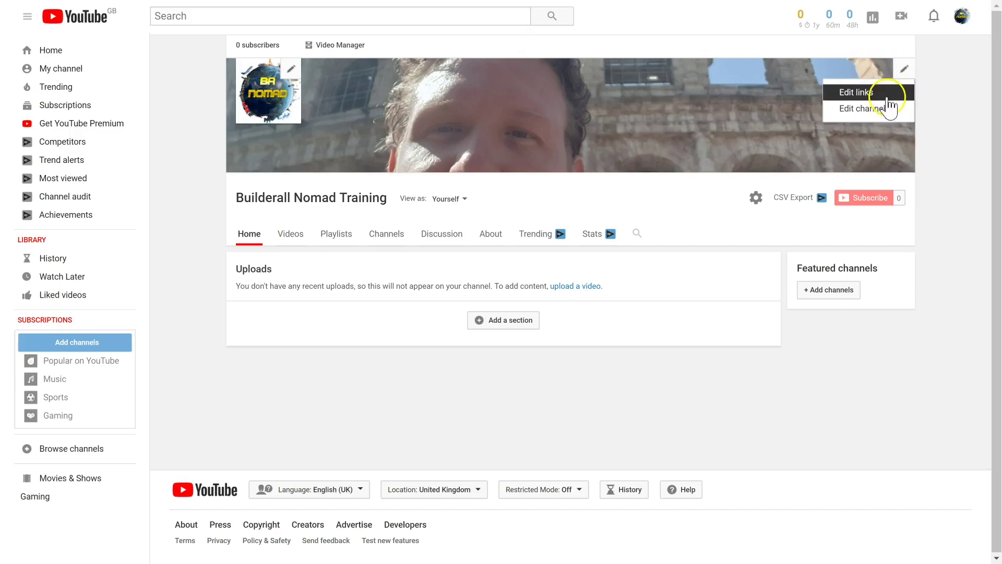
# Step: Choose Edit links from the banner's pencil menu
pyautogui.click(869, 108)
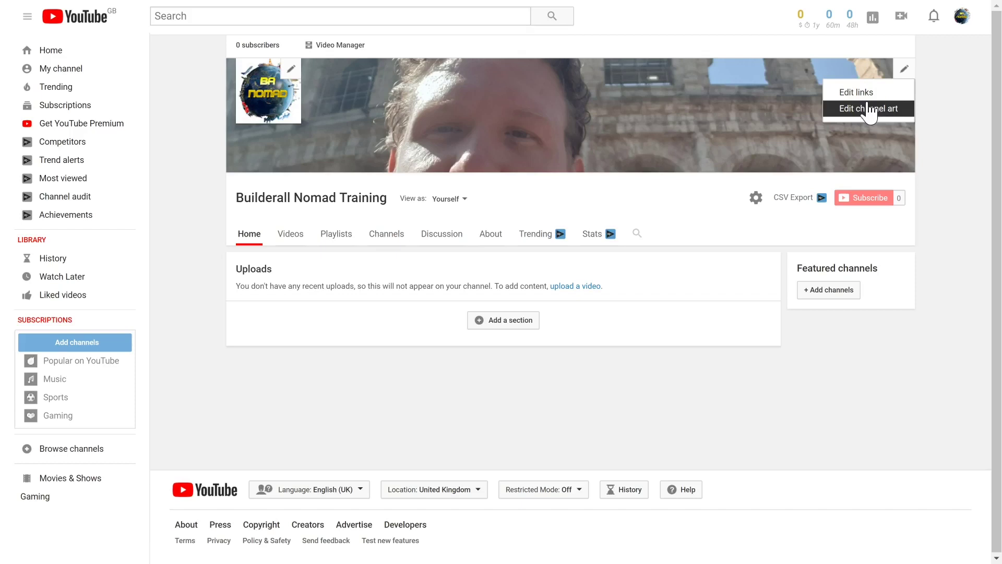
pyautogui.click(869, 94)
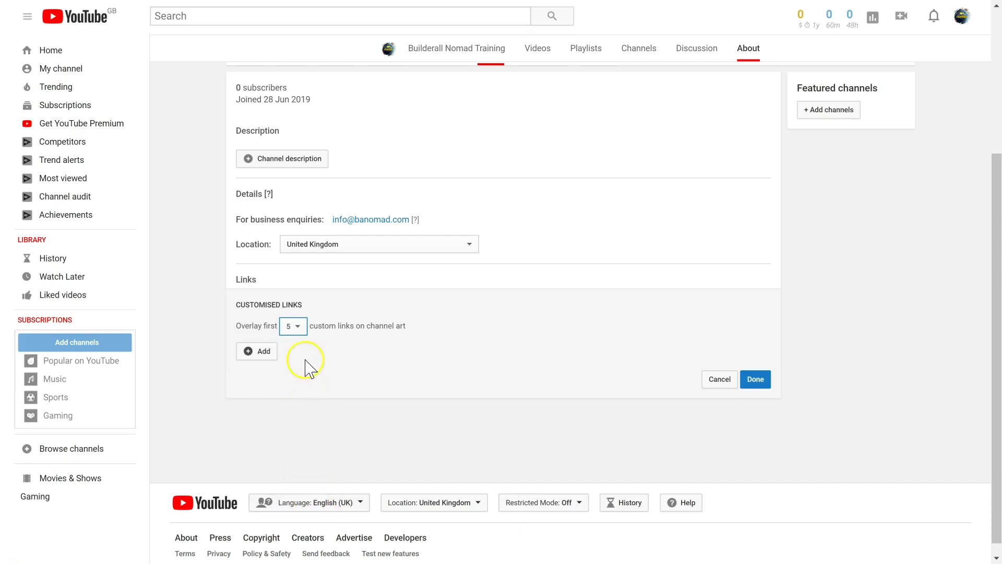
# Step: Overlay the first 3 links on the banner and add a Website link with its URL
pyautogui.click(292, 327)
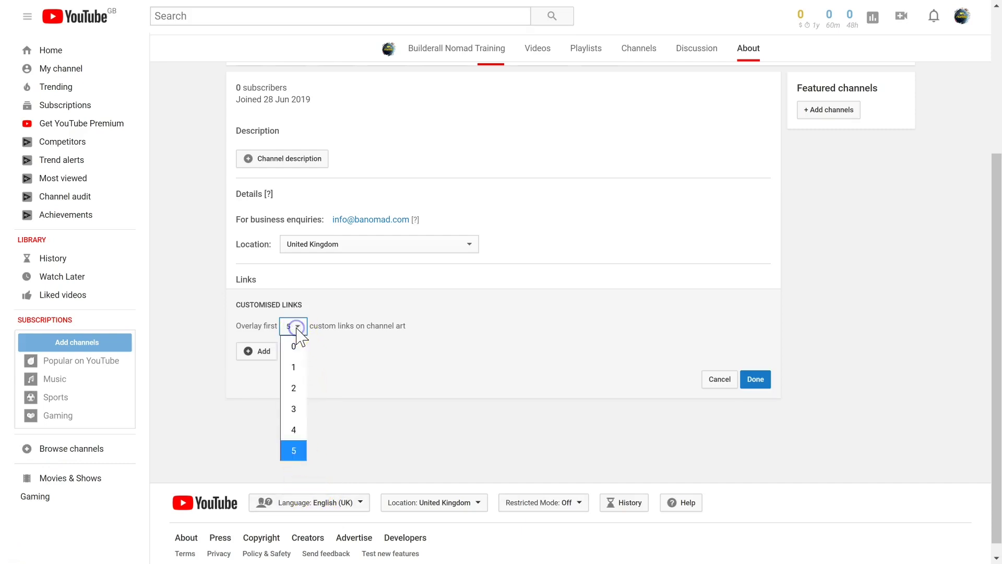
pyautogui.click(293, 409)
pyautogui.click(261, 352)
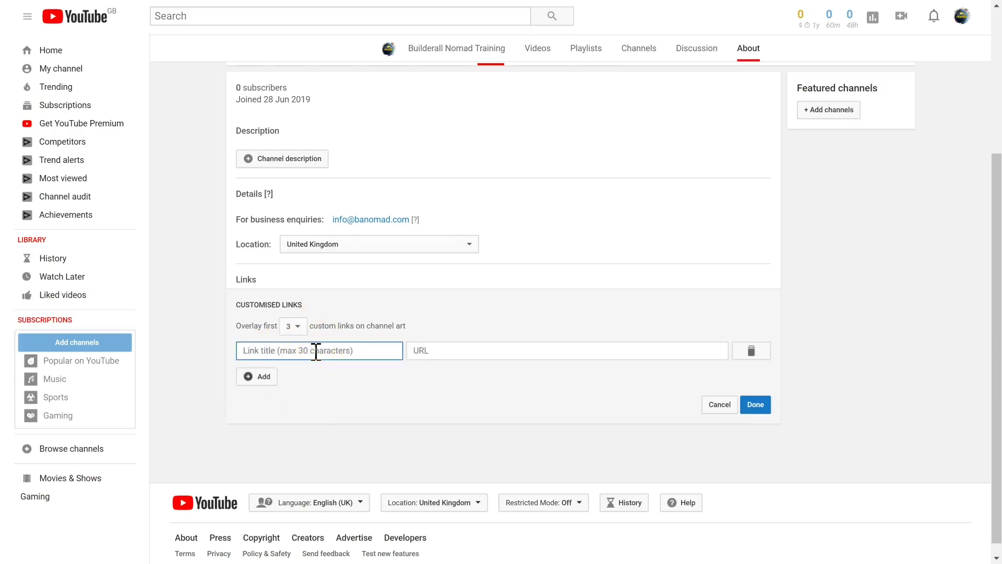
pyautogui.write('Website')
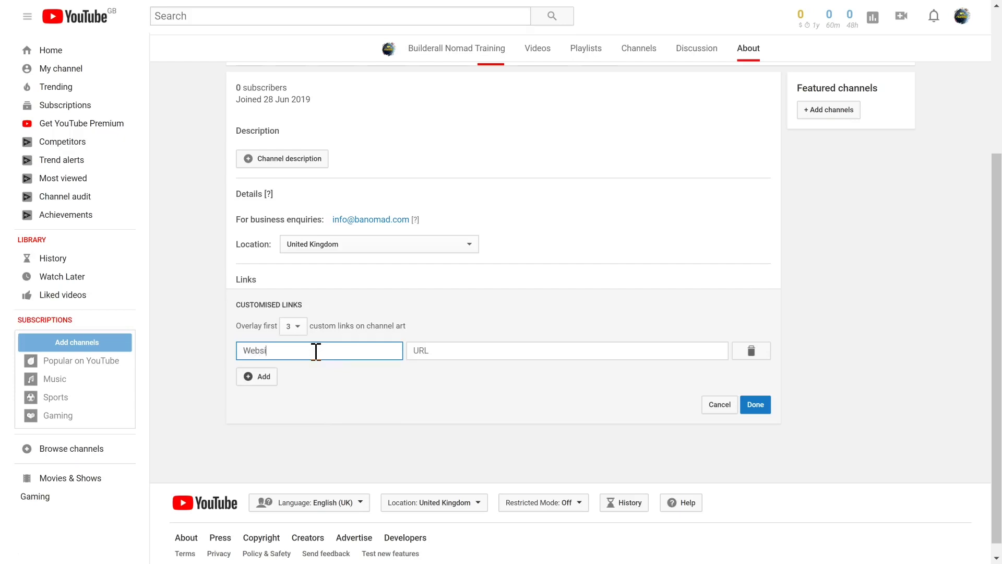
pyautogui.press('Tab')
pyautogui.write('https://www.banomad.com')
# Step: Add Facebook and Instagram links with their pasted URLs, then save the details
pyautogui.click(255, 380)
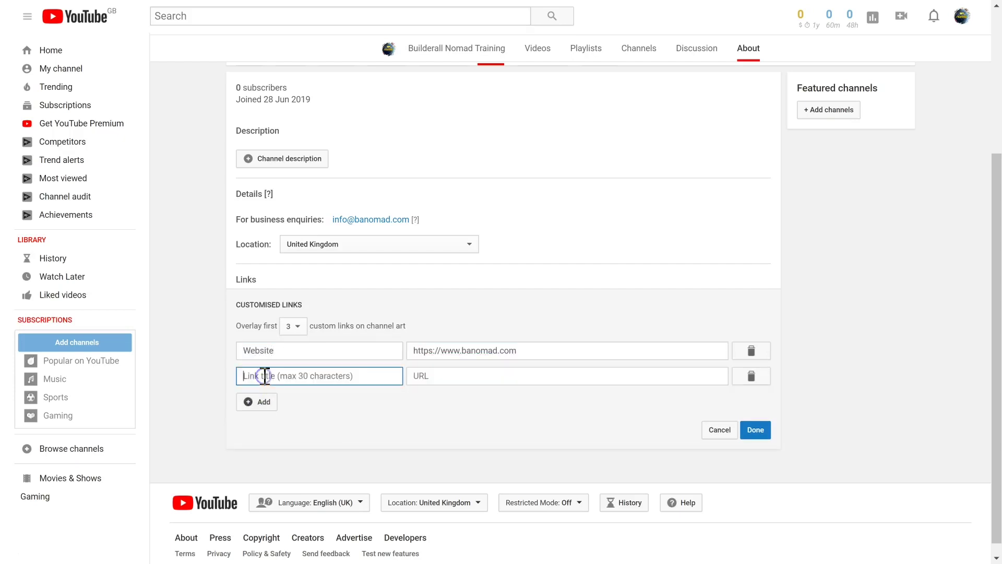
pyautogui.write('Facebook')
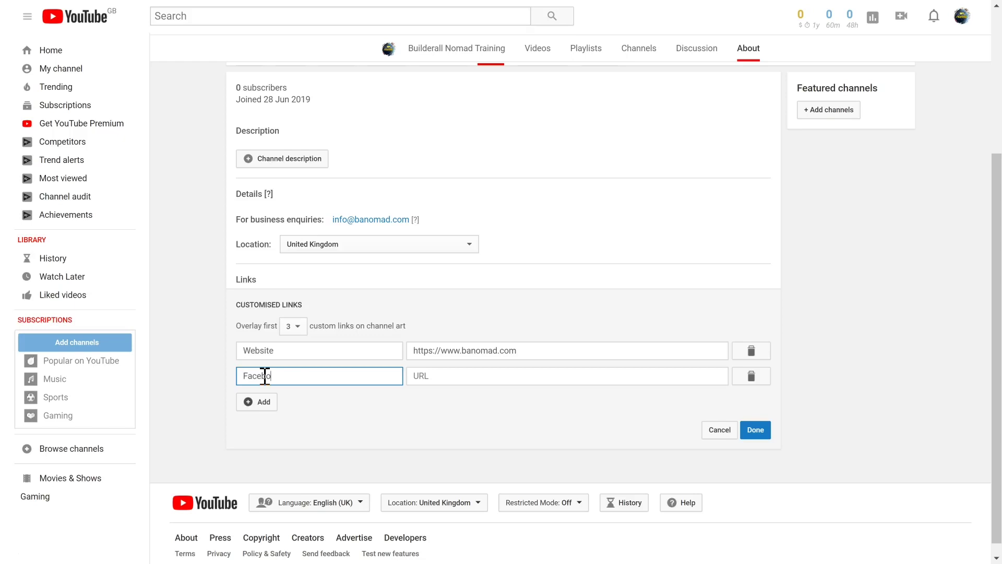
pyautogui.press('Tab')
pyautogui.write('https://www.facebook.com/10xyoursales')
pyautogui.click(264, 402)
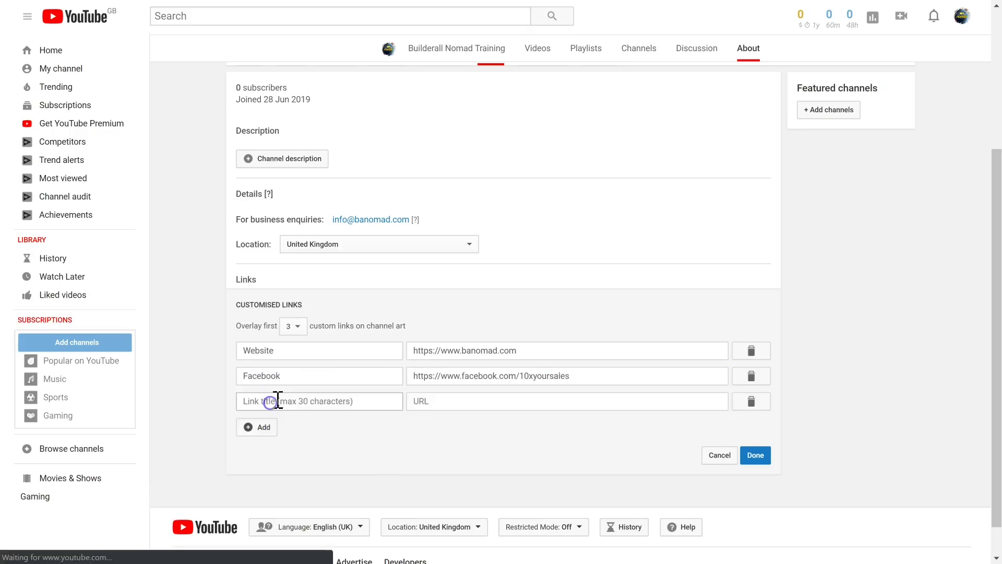
pyautogui.write('Instagram')
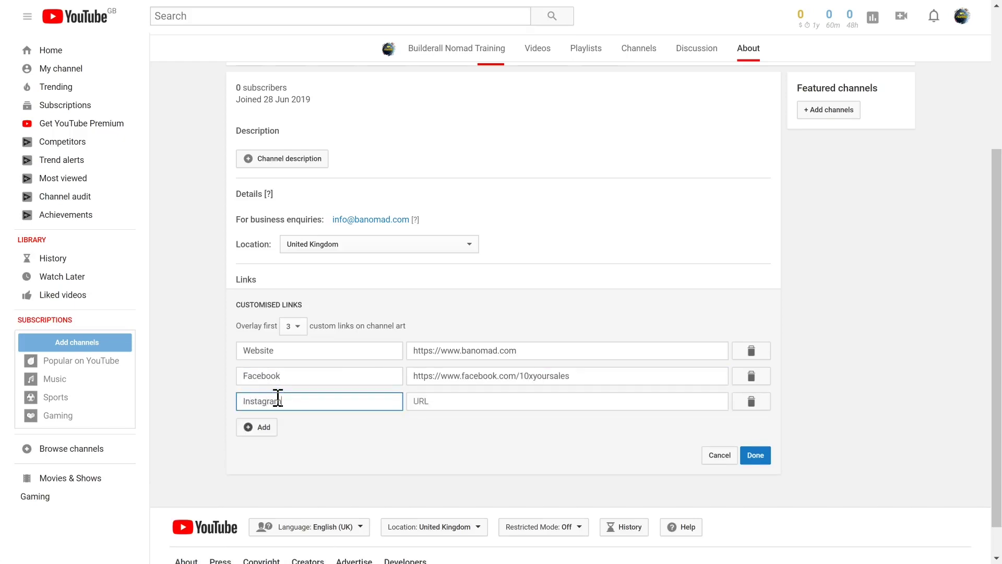
pyautogui.press('Tab')
pyautogui.write('https://www.instagram.com/thebuilderallnomad')
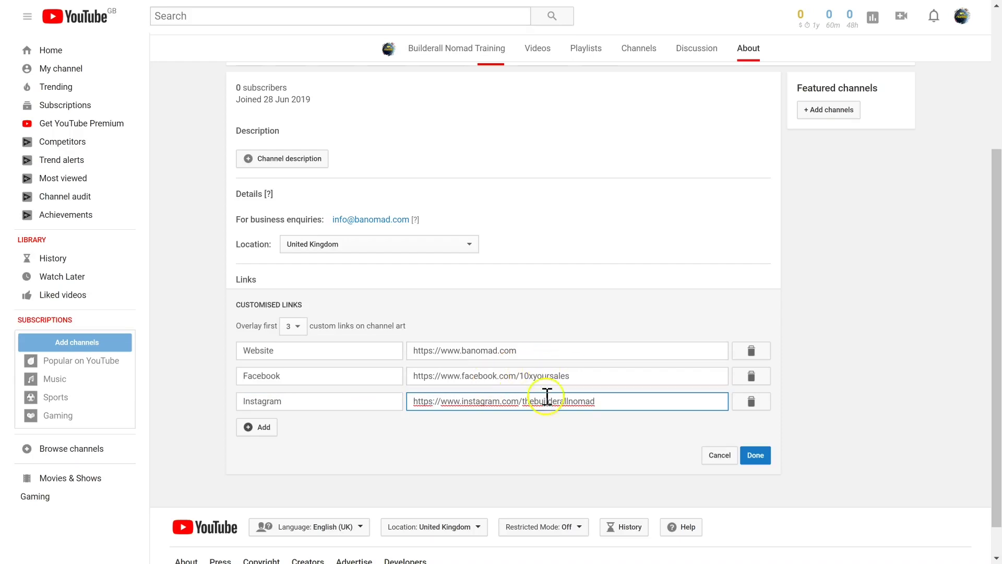
pyautogui.click(756, 456)
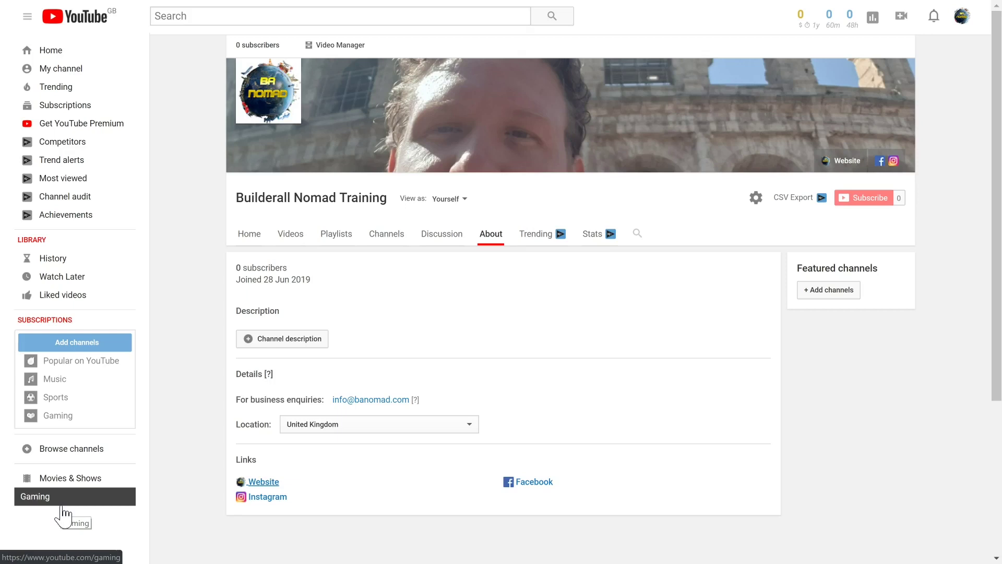
pyautogui.click(61, 509)
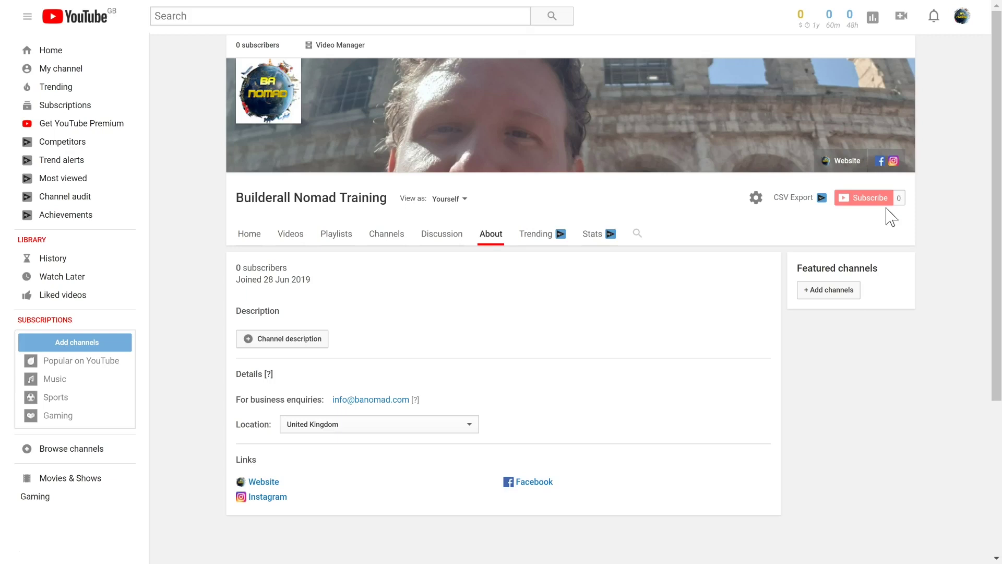
pyautogui.click(504, 331)
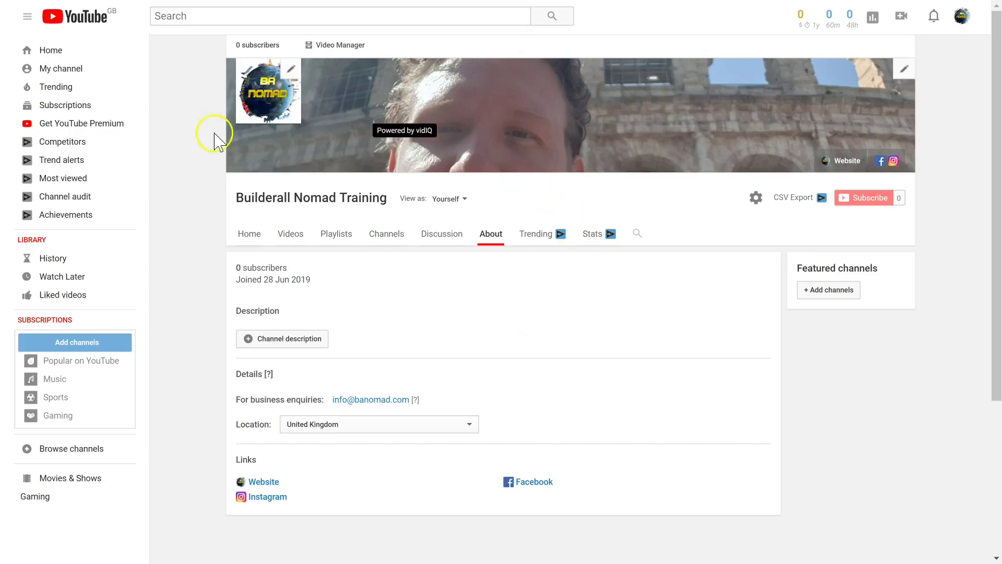
pyautogui.click(74, 74)
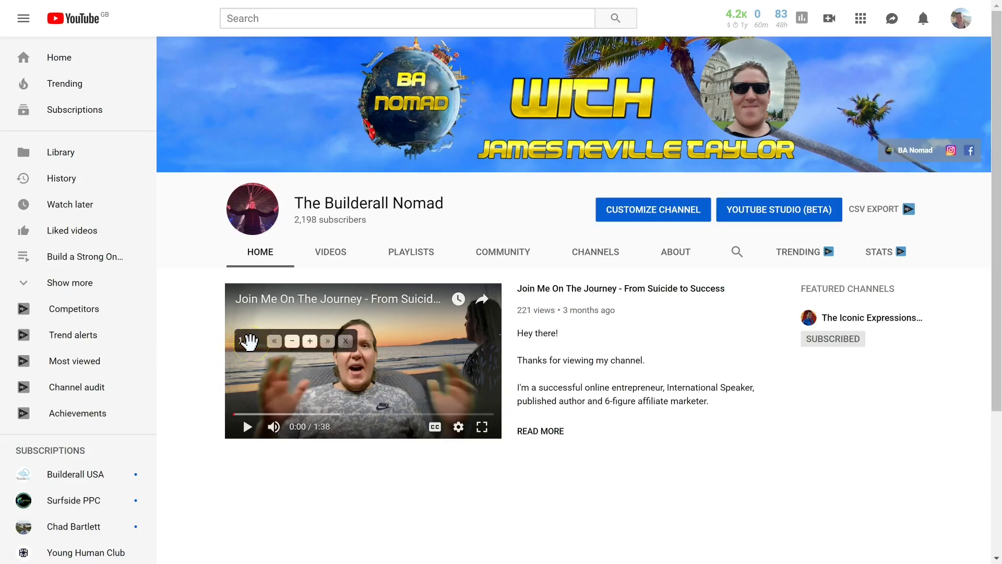
# Step: View The Builderall Nomad home page featuring the 'Join Me On The Journey' trailer
pyautogui.moveTo(883, 107)
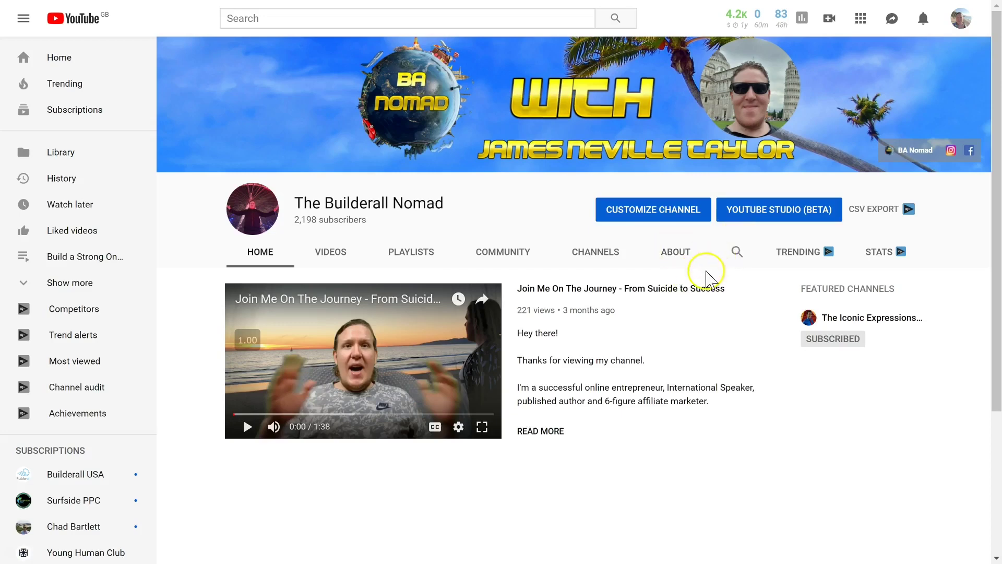
# Step: Remove the current trailer from the channel's 'For new visitors' view
pyautogui.click(652, 218)
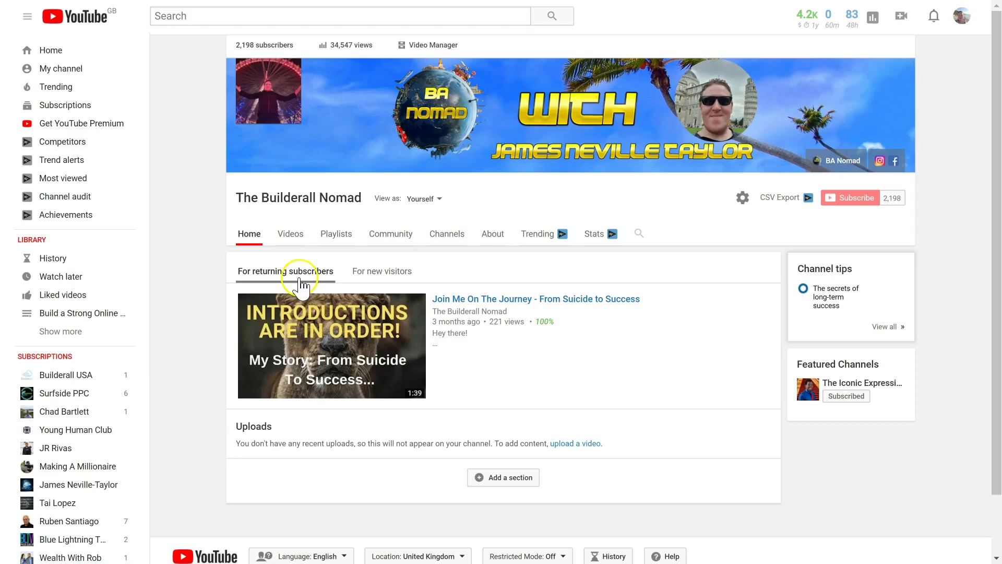
pyautogui.click(377, 272)
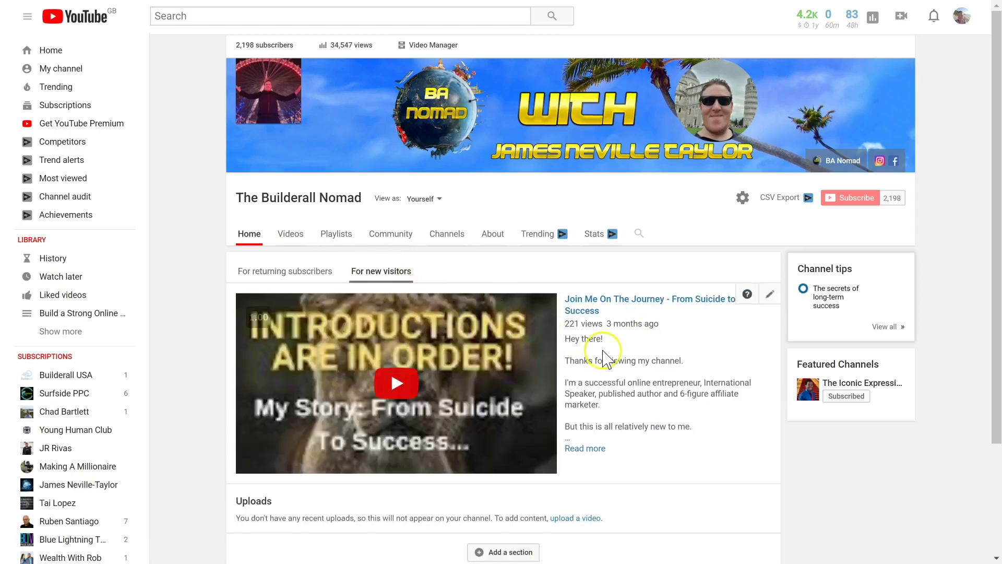
pyautogui.click(770, 294)
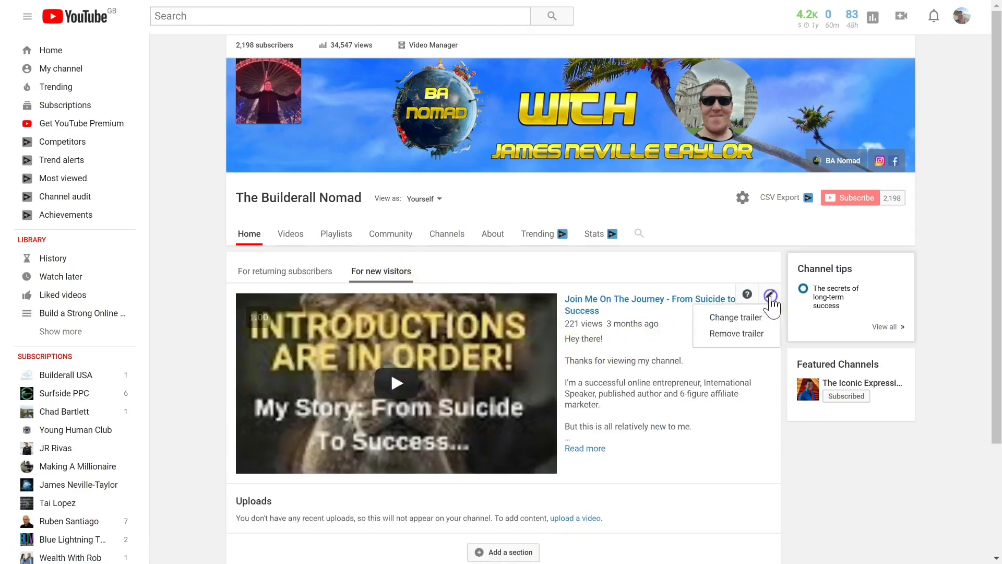
pyautogui.click(737, 334)
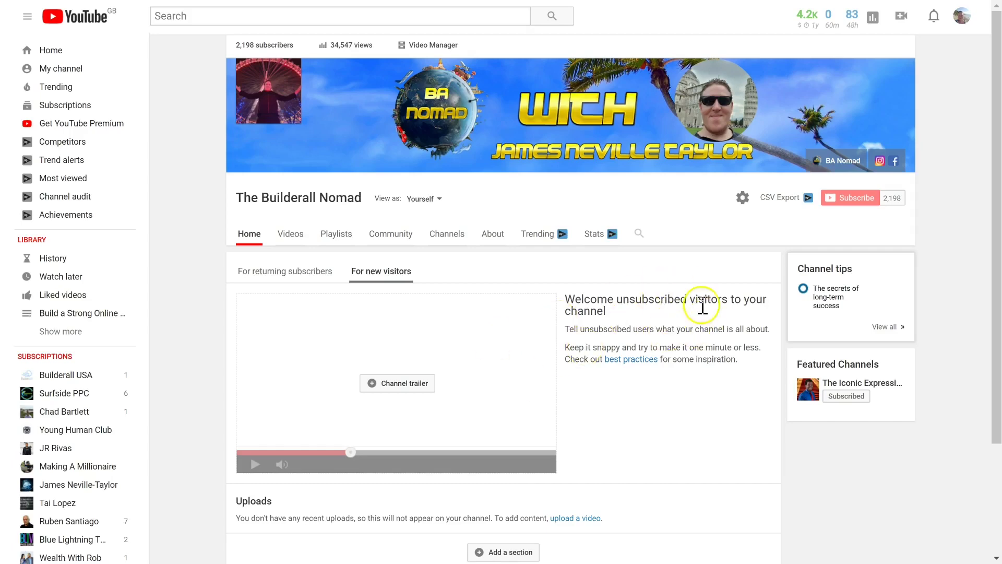
pyautogui.scroll(-2, 639, 340)
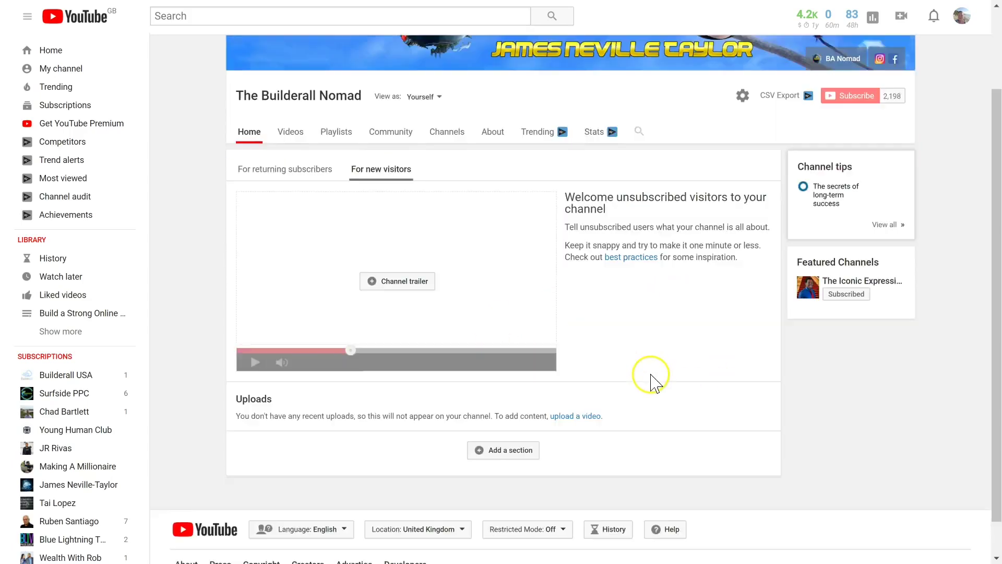
pyautogui.scroll(2, 501, 330)
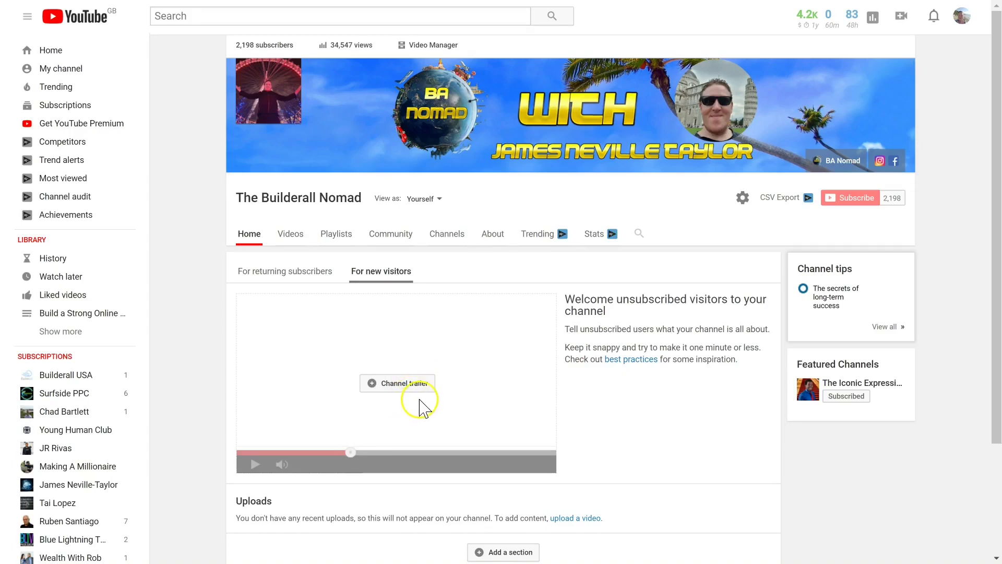
# Step: Pick 'Join Me On The Journey - From Suicide to Success' from Uploads as trailer and save
pyautogui.click(417, 386)
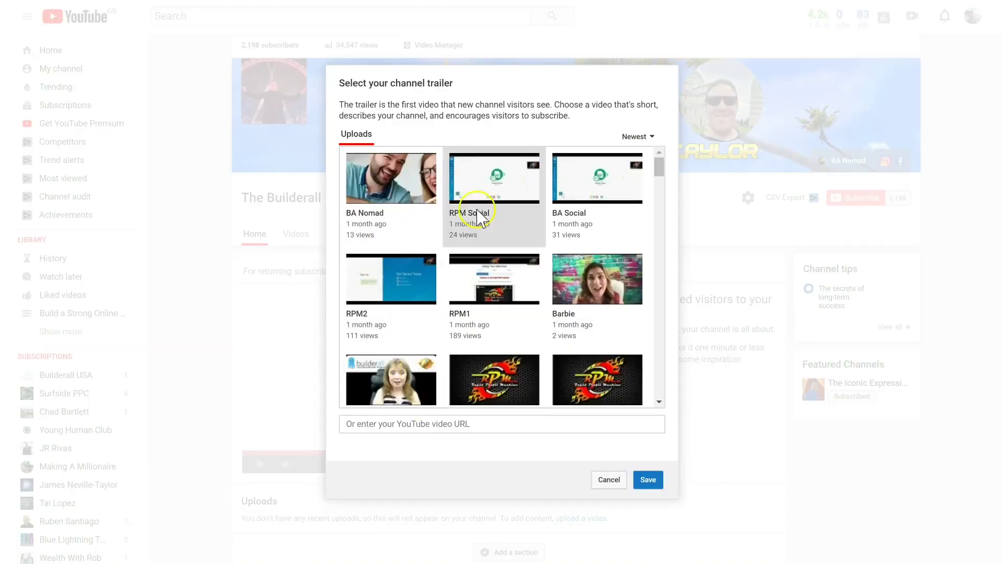
pyautogui.scroll(-15, 508, 264)
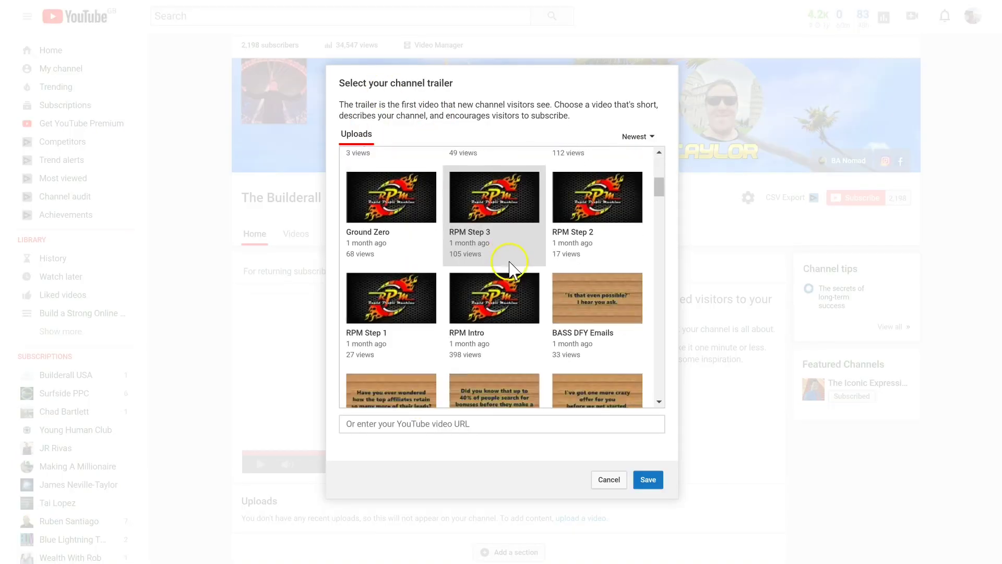
pyautogui.click(379, 340)
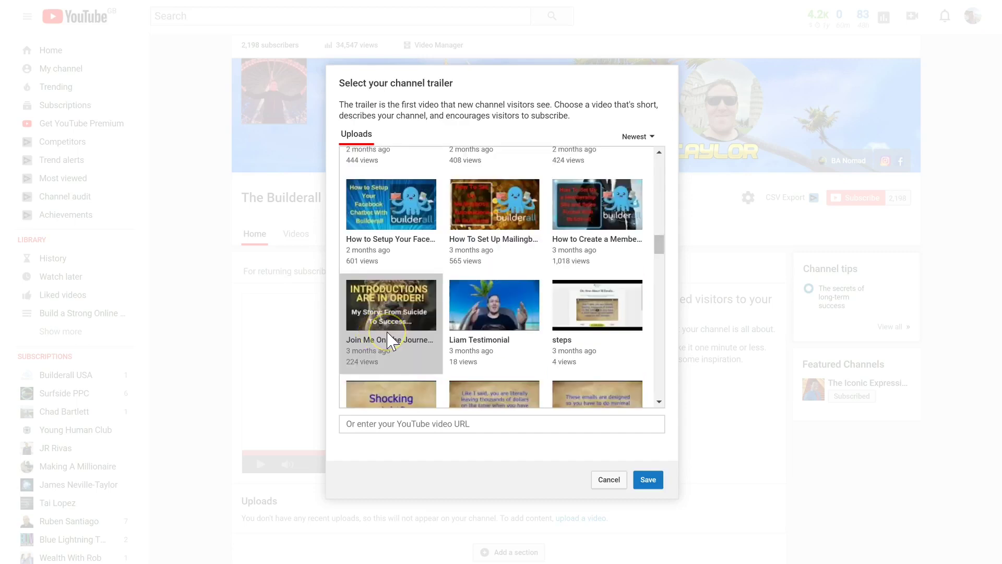
pyautogui.click(647, 481)
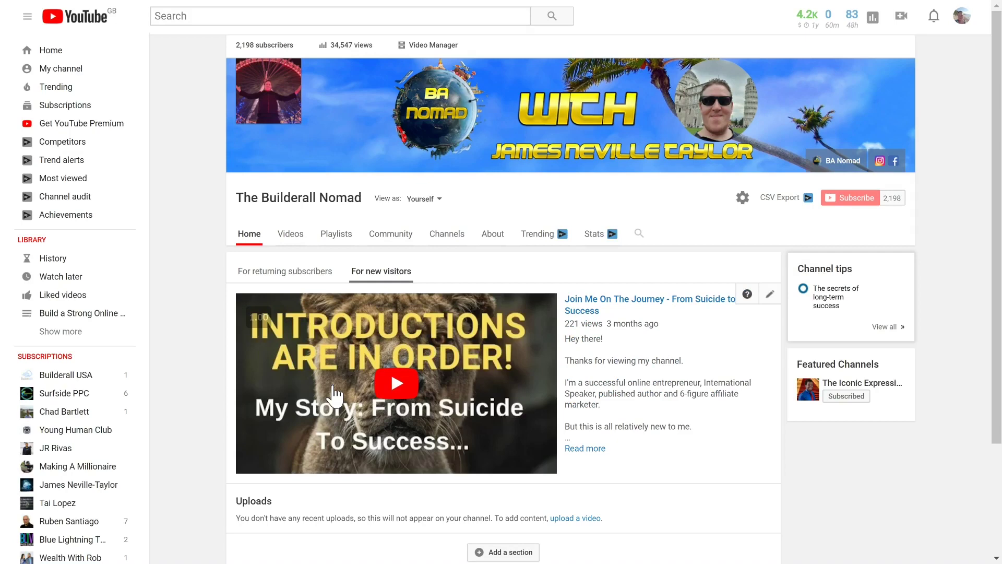